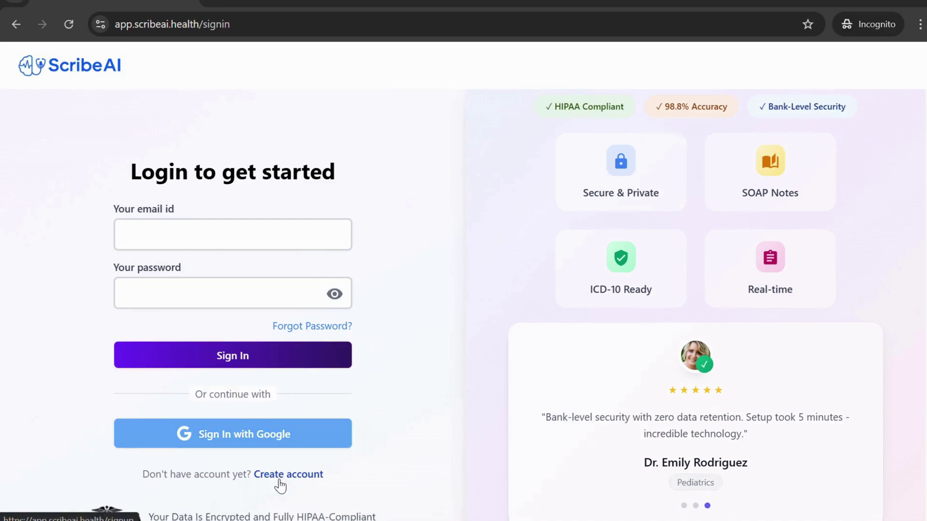
# Scroll down the sign-in page to reach the Create account link.
pyautogui.scroll(-2, 283, 489)
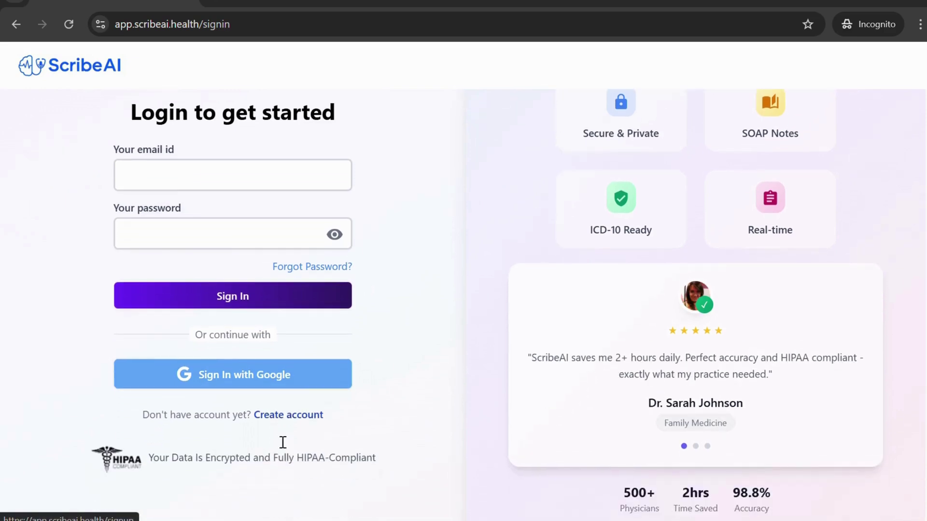
# Fill in the sign-up form as a Cardiologist, accept the privacy, terms and BAA, and register.
pyautogui.click(281, 420)
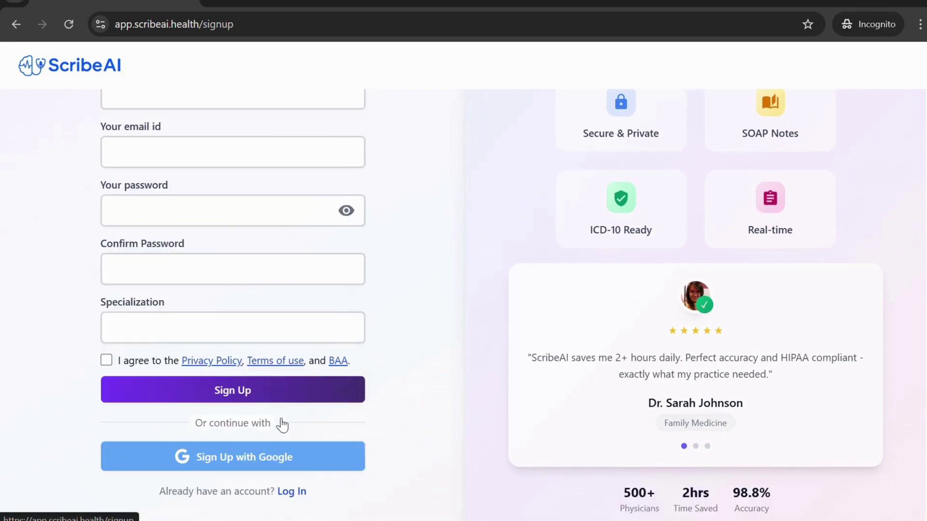
pyautogui.scroll(2, 177, 145)
pyautogui.click(171, 149)
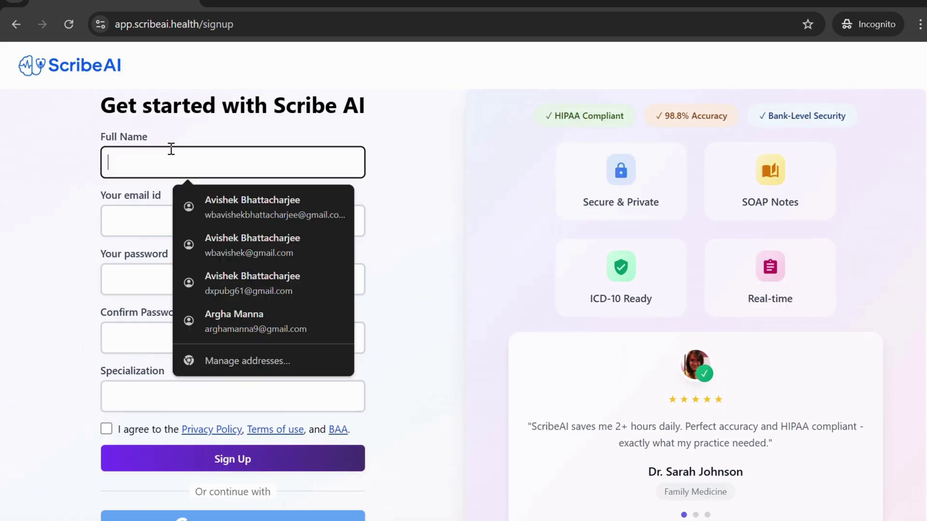
pyautogui.write('Dr ABC')
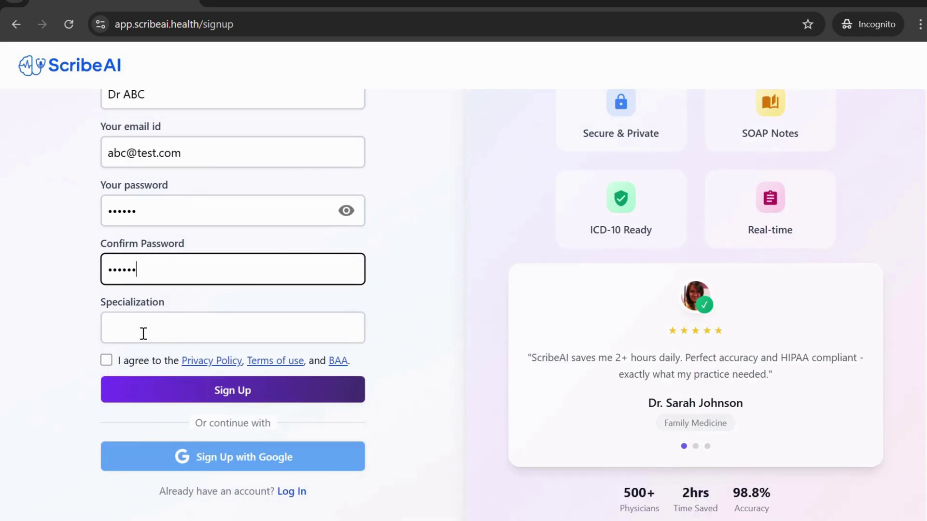
pyautogui.click(143, 333)
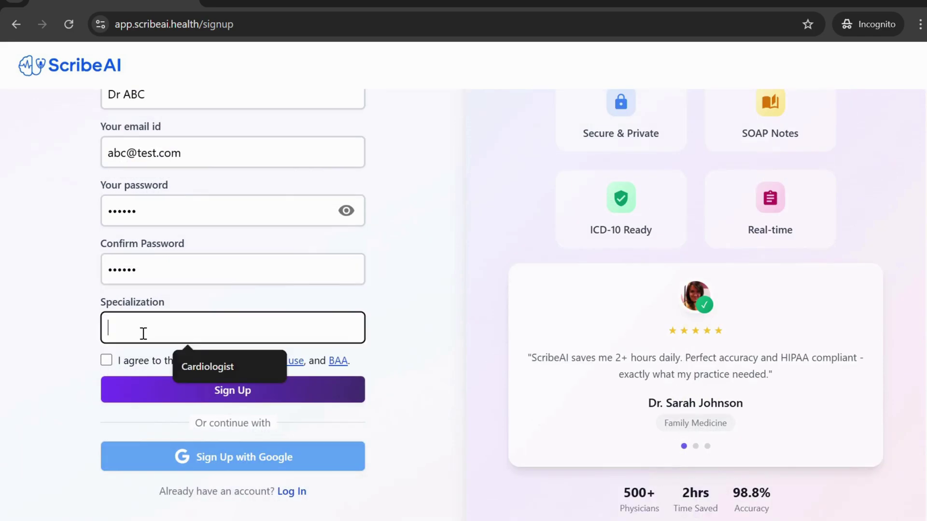
pyautogui.click(209, 366)
pyautogui.click(106, 360)
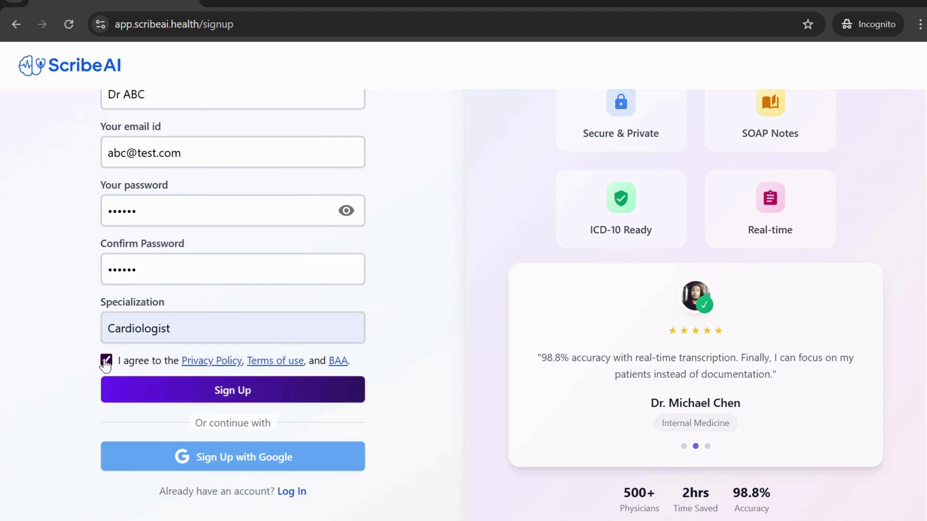
pyautogui.click(236, 403)
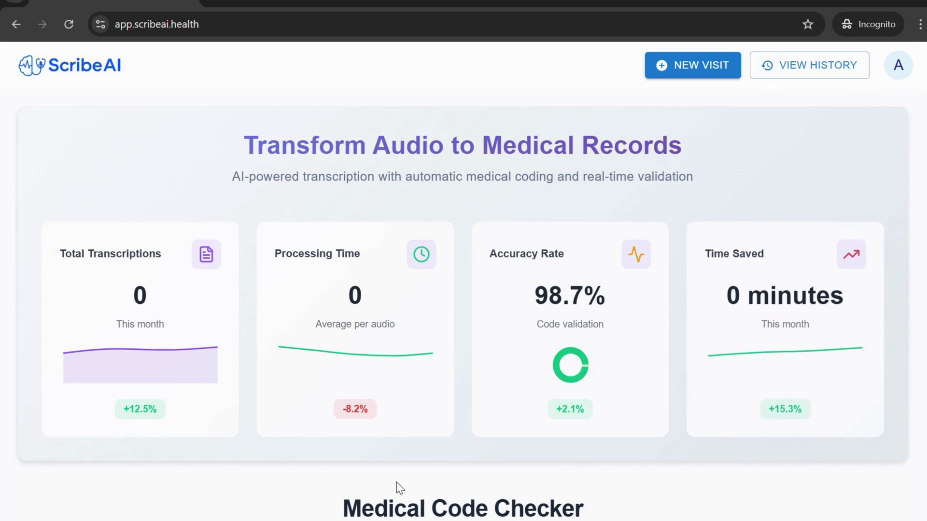
# Scroll the dashboard down to the Medical Code Checker.
pyautogui.scroll(-8, 498, 479)
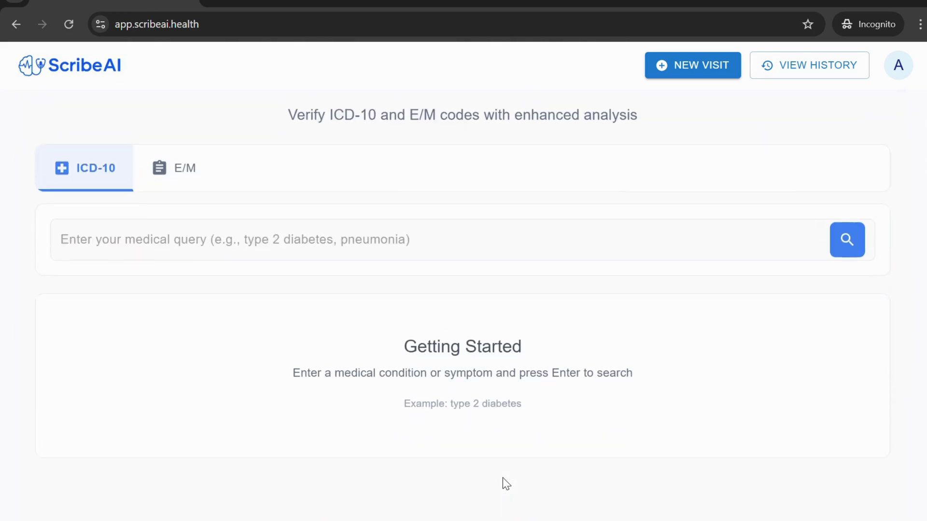
# Run an ICD-10 search for the type 2 diabetes suggestion and review the results.
pyautogui.click(226, 241)
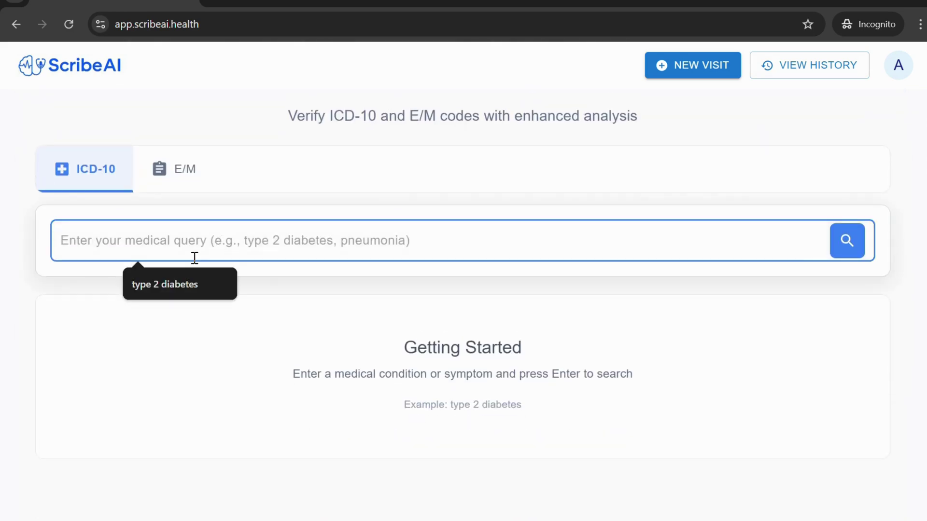
pyautogui.click(163, 284)
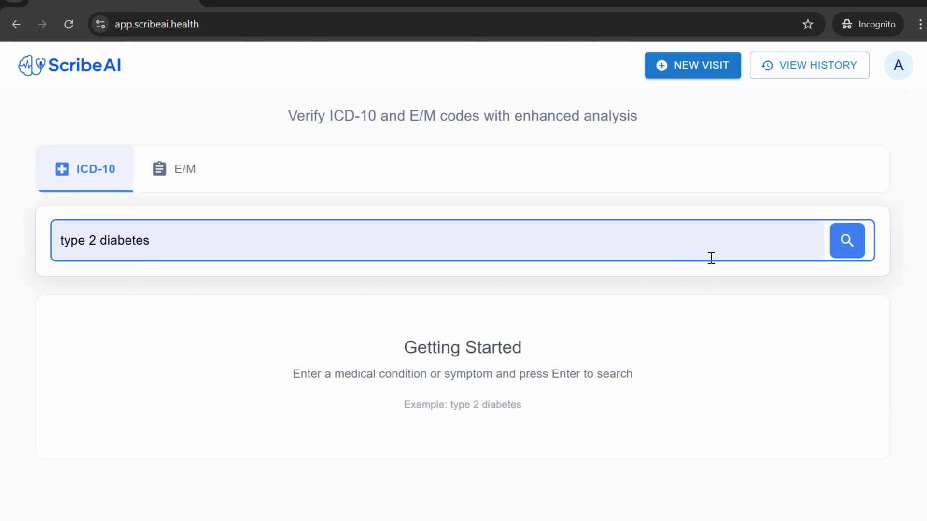
pyautogui.click(838, 244)
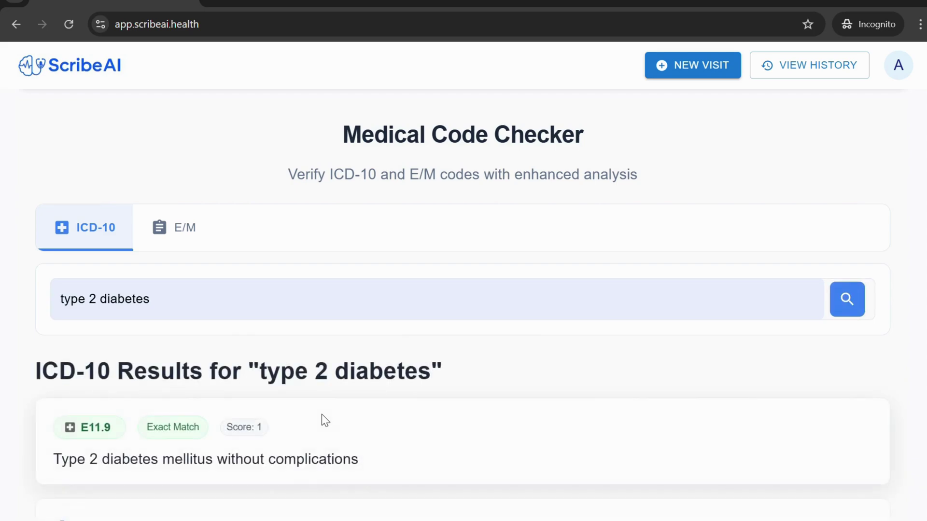
pyautogui.scroll(-3, 321, 414)
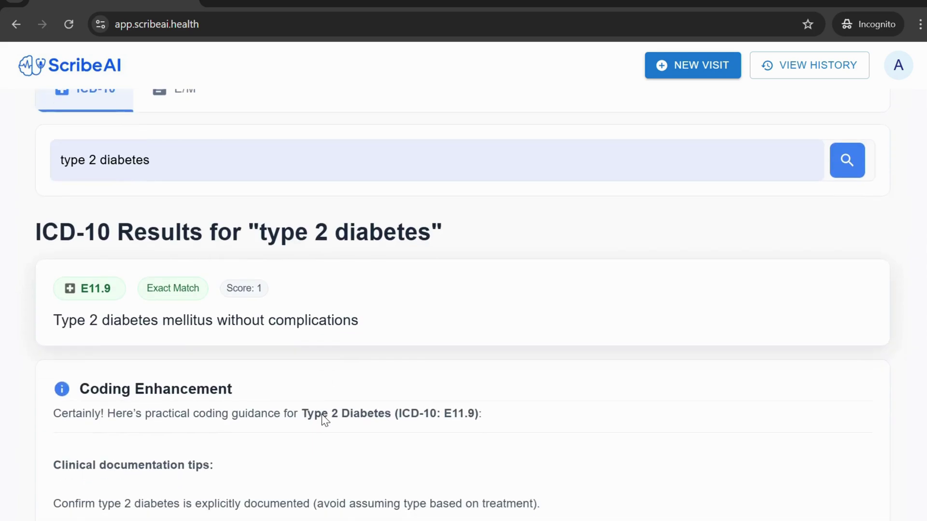
pyautogui.scroll(-3, 321, 414)
pyautogui.scroll(-2, 322, 414)
pyautogui.scroll(-1, 322, 414)
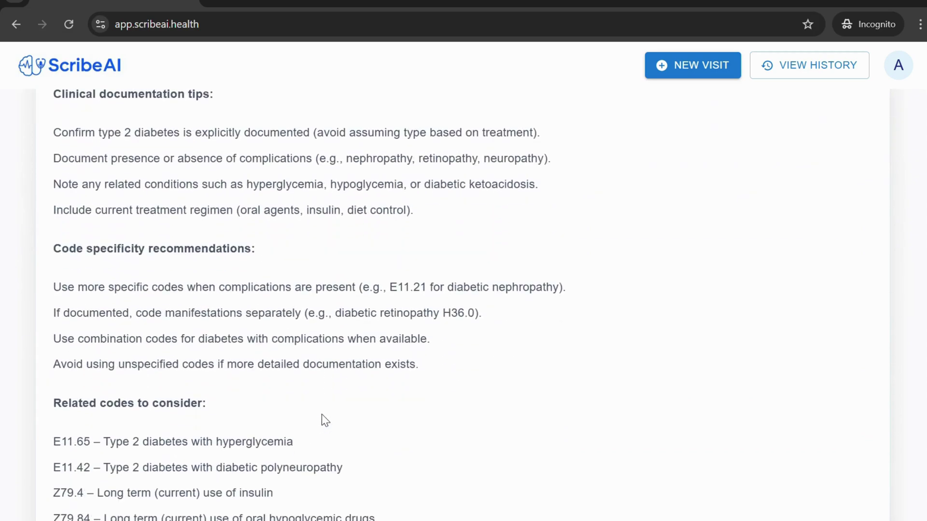
pyautogui.scroll(-5, 321, 414)
pyautogui.scroll(5, 321, 414)
pyautogui.scroll(5, 322, 414)
pyautogui.scroll(5, 322, 414)
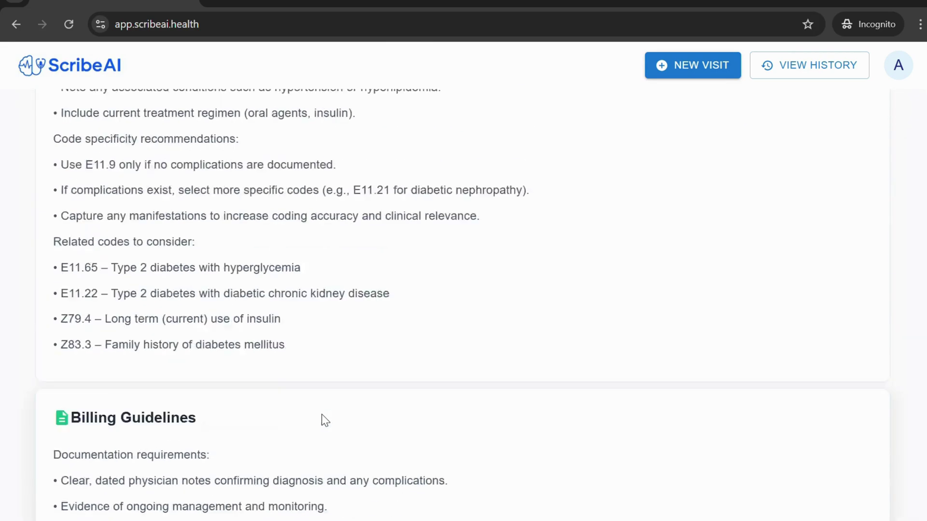
pyautogui.scroll(10, 321, 415)
pyautogui.scroll(-10, 321, 414)
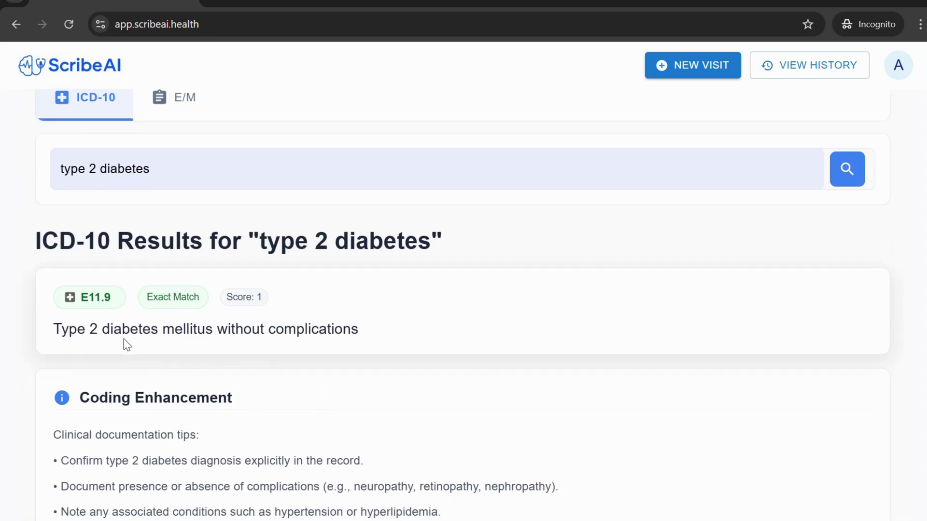
# Copy the E11.9 code to the clipboard.
pyautogui.moveTo(111, 295); pyautogui.dragTo(75, 300)
pyautogui.rightClick(92, 297)
pyautogui.click(114, 313)
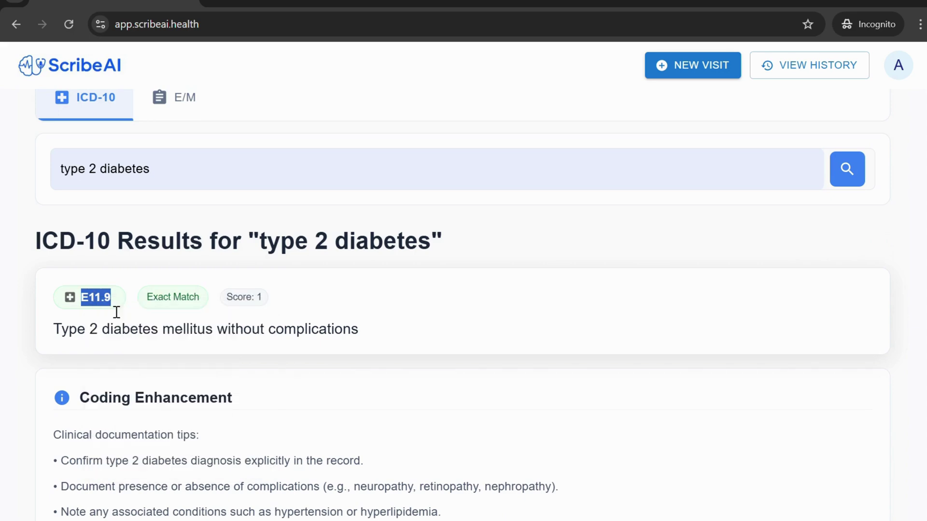
pyautogui.scroll(-2, 80, 346)
pyautogui.click(80, 346)
# Copy the related E11.65 code to the clipboard.
pyautogui.scroll(-5, 80, 346)
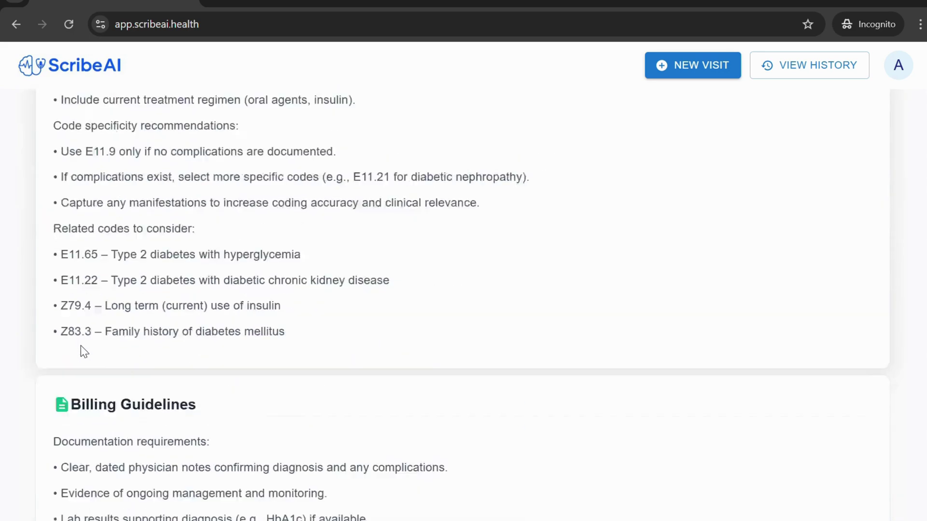
pyautogui.scroll(-5, 80, 346)
pyautogui.scroll(3, 82, 346)
pyautogui.scroll(2, 81, 346)
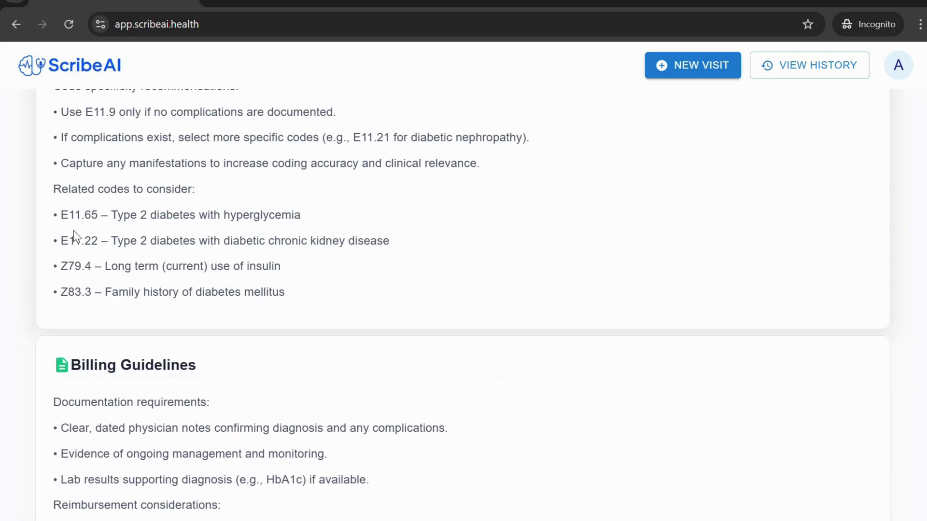
pyautogui.moveTo(73, 214); pyautogui.dragTo(99, 216)
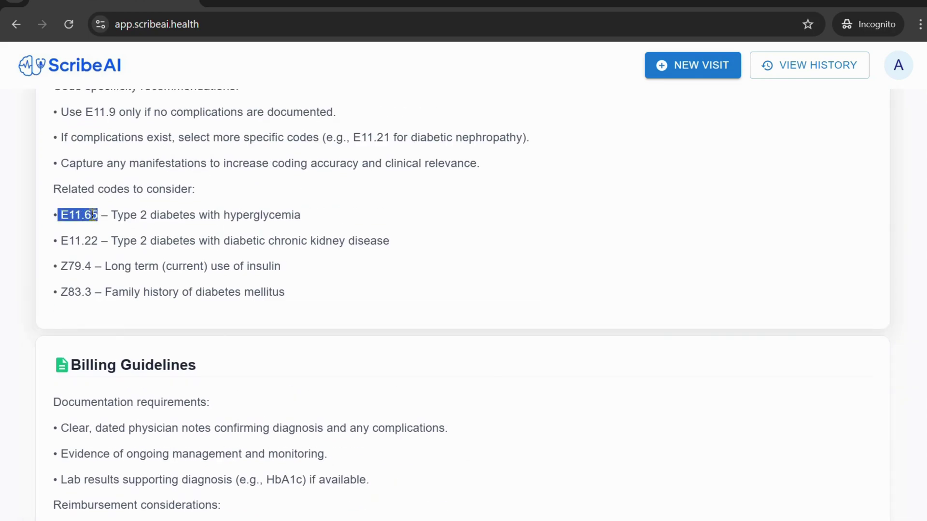
pyautogui.rightClick(76, 217)
pyautogui.click(99, 233)
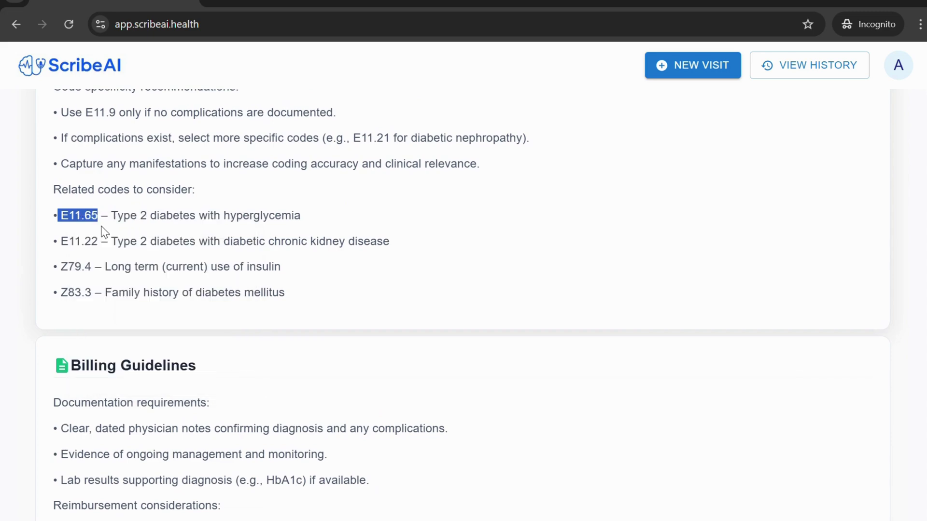
pyautogui.scroll(10, 100, 226)
pyautogui.scroll(5, 100, 227)
pyautogui.scroll(-4, 101, 228)
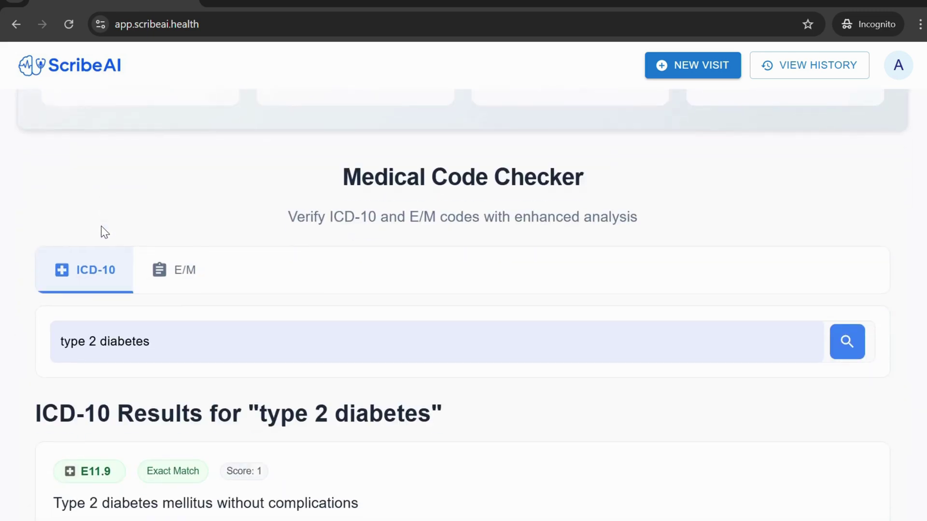
# Switch to E/M results for type 2 diabetes and select the 99214 code.
pyautogui.click(168, 276)
pyautogui.scroll(-3, 106, 375)
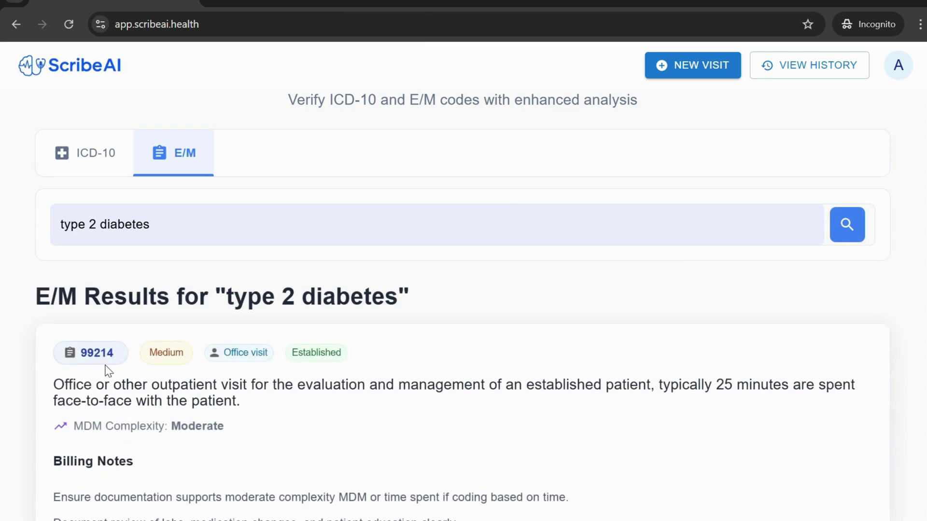
pyautogui.doubleClick(111, 349)
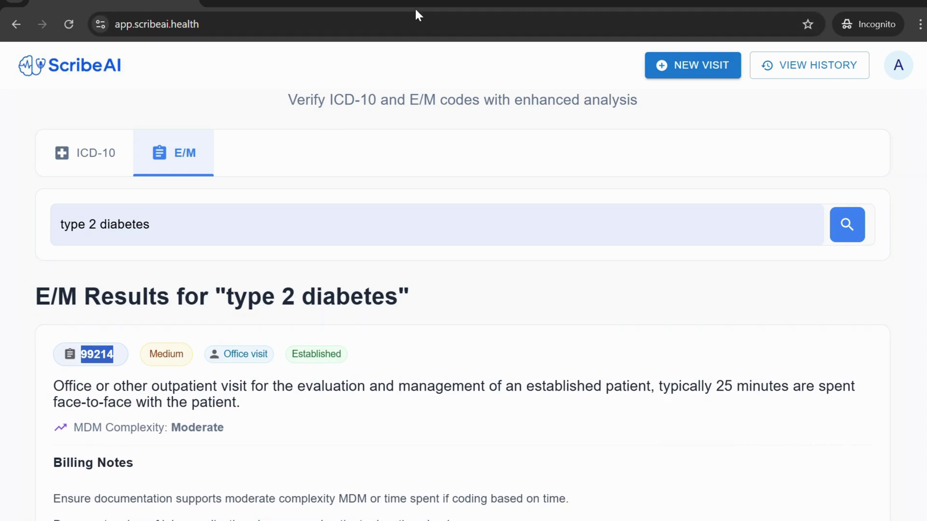
pyautogui.click(390, 6)
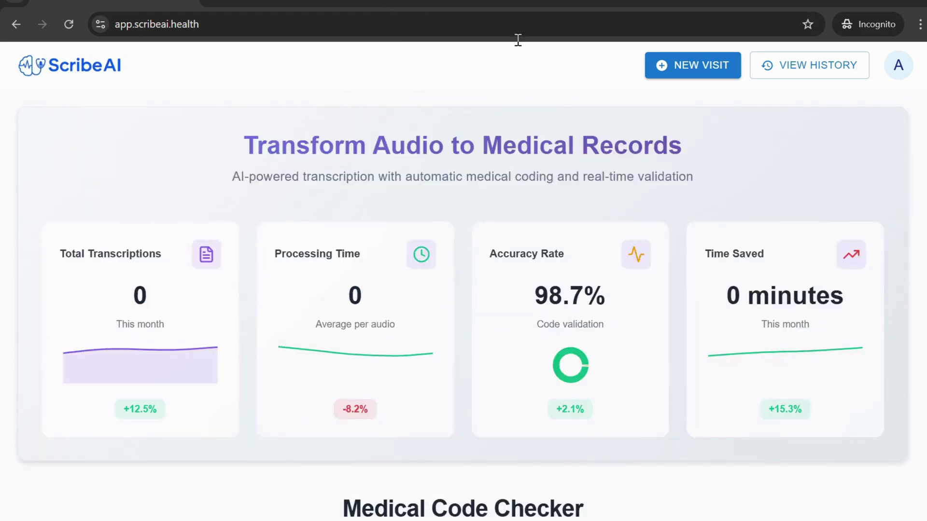
# Start a visit for patient 'Test' using the Primary Care template in English.
pyautogui.click(674, 64)
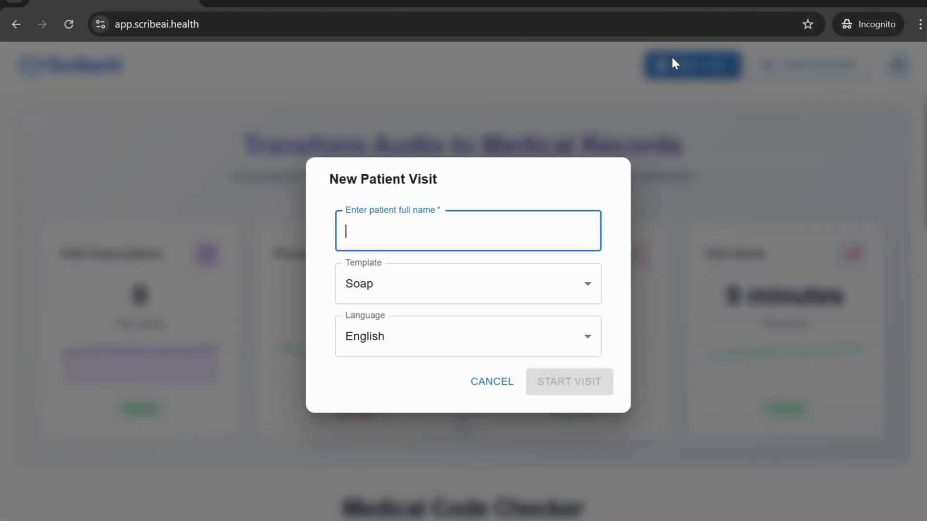
pyautogui.write('Test')
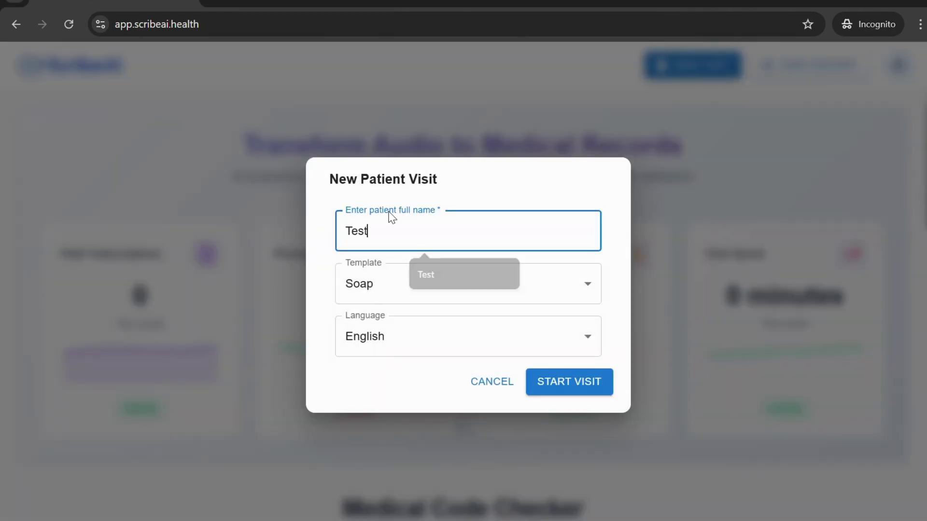
pyautogui.click(385, 279)
pyautogui.click(392, 368)
pyautogui.click(370, 340)
pyautogui.click(367, 370)
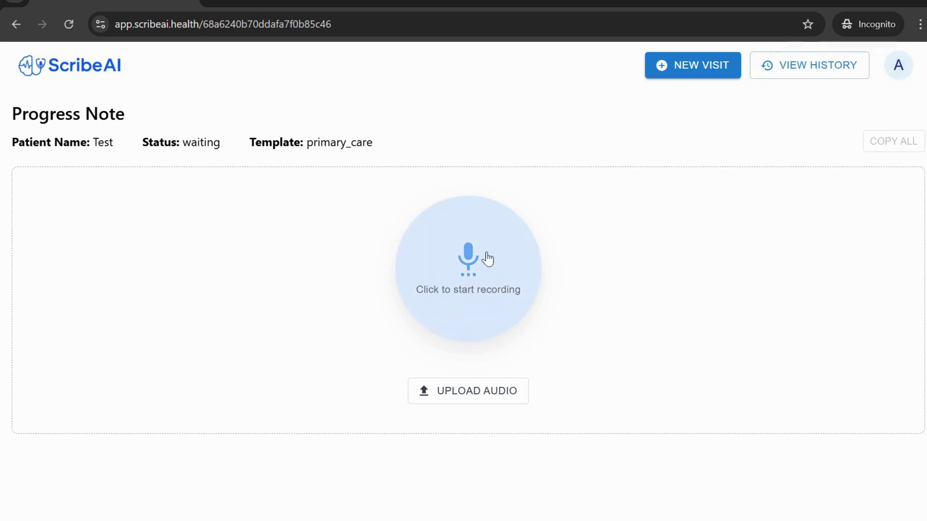
# Record about eight seconds of visit audio with microphone access allowed, then pause.
pyautogui.click(451, 279)
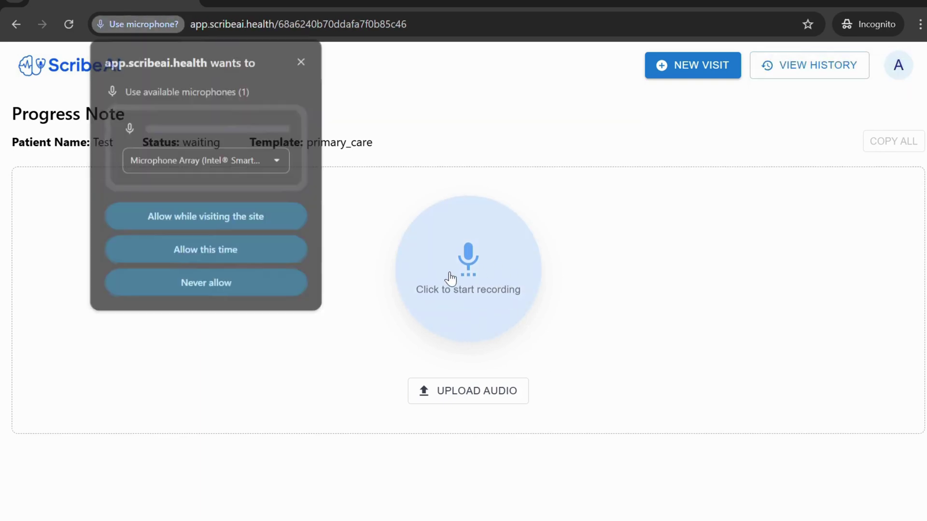
pyautogui.click(177, 216)
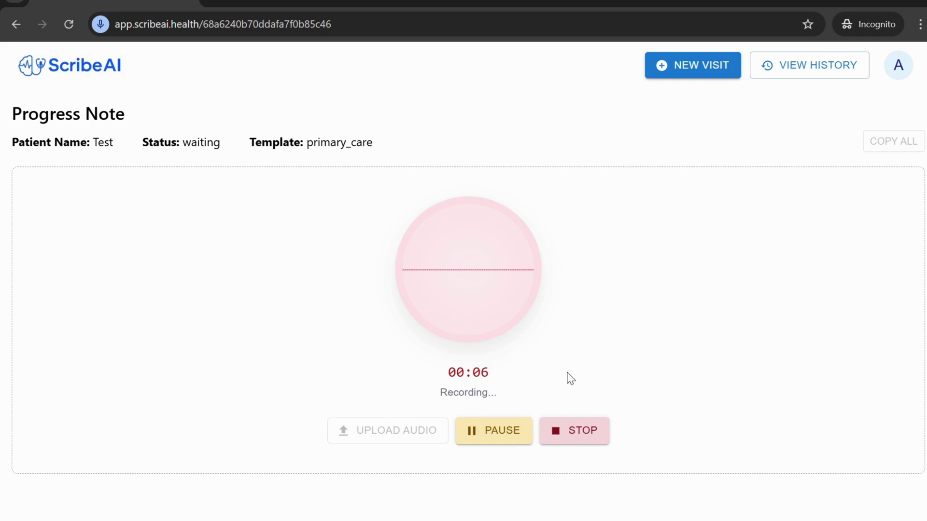
pyautogui.click(483, 430)
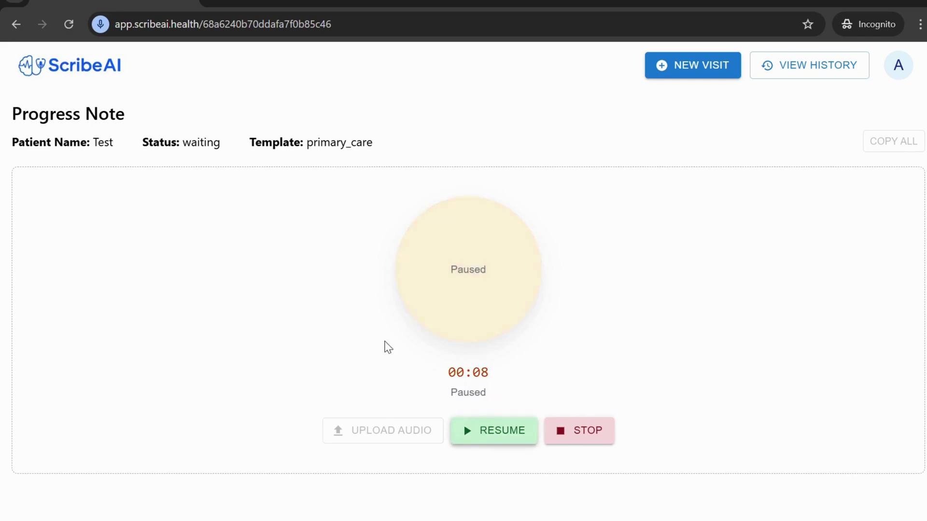
# Start a new visit for 'New Patient' and upload the MP3 recording from Downloads.
pyautogui.click(674, 57)
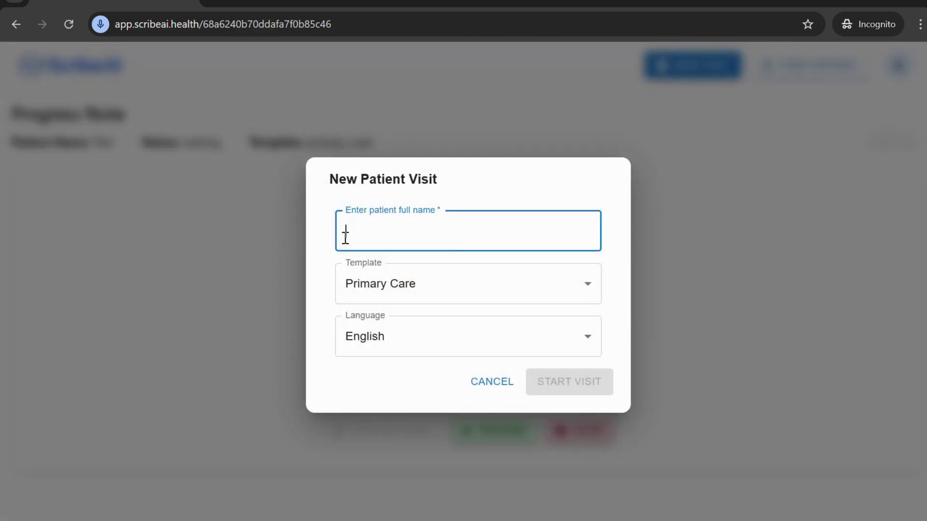
pyautogui.write('N')
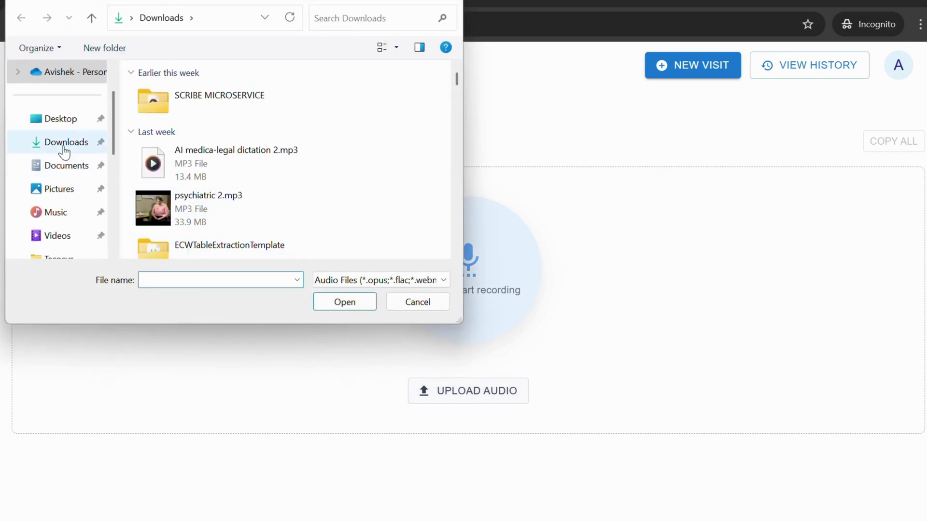
pyautogui.click(62, 145)
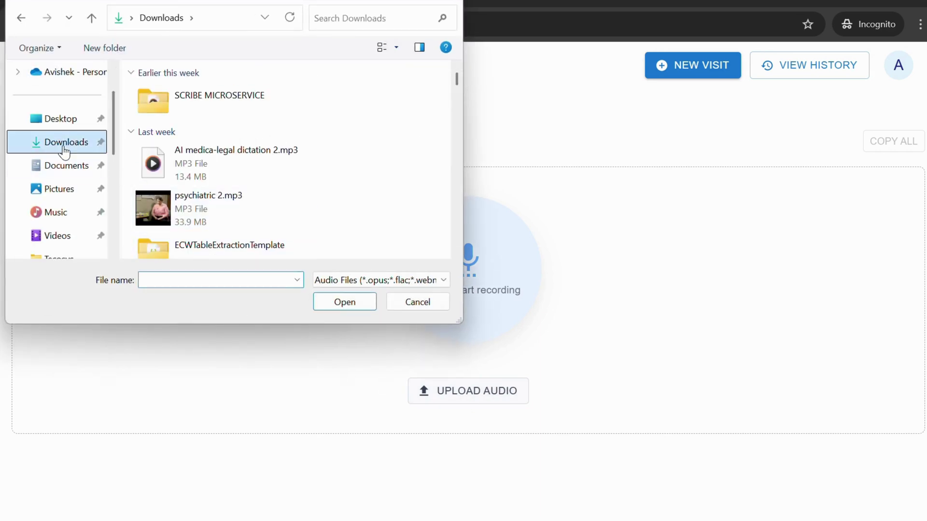
pyautogui.scroll(-5, 208, 161)
pyautogui.scroll(-3, 207, 162)
pyautogui.click(208, 162)
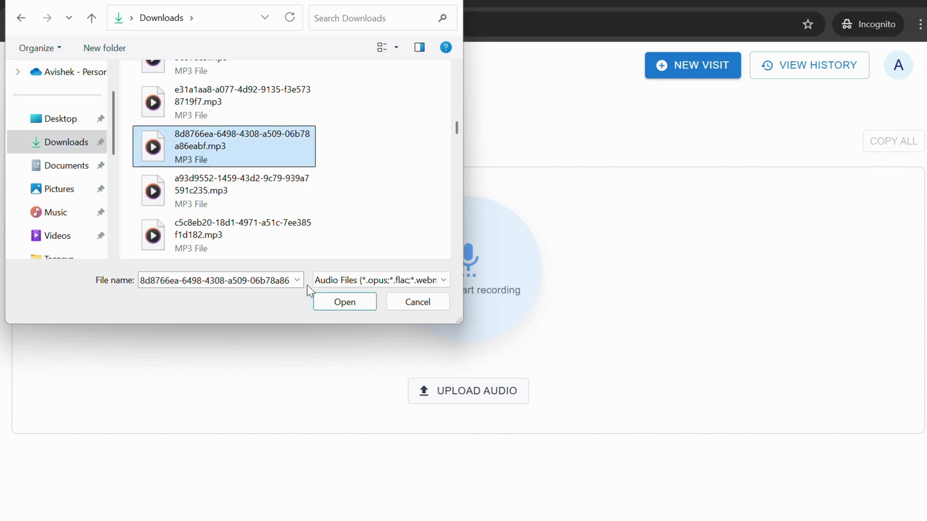
pyautogui.click(330, 309)
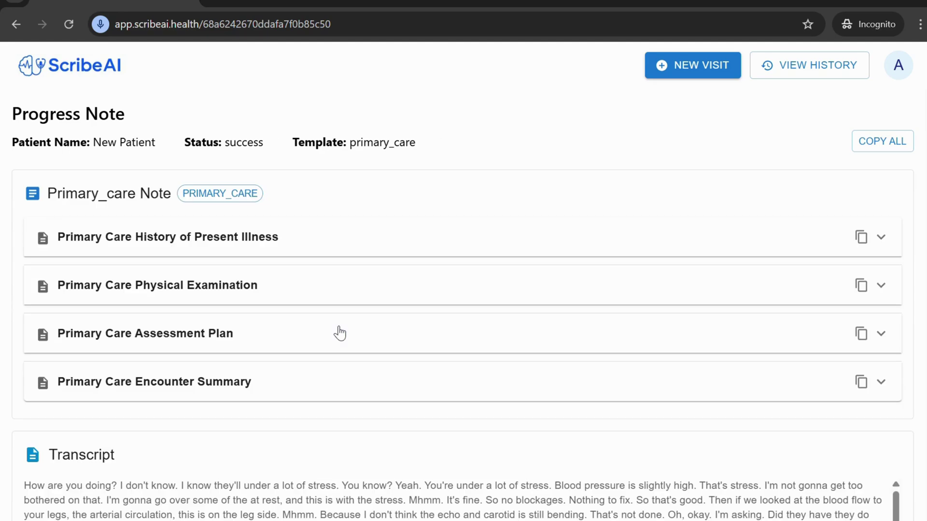
# Expand the History of Present Illness section and copy its text.
pyautogui.scroll(-5, 340, 333)
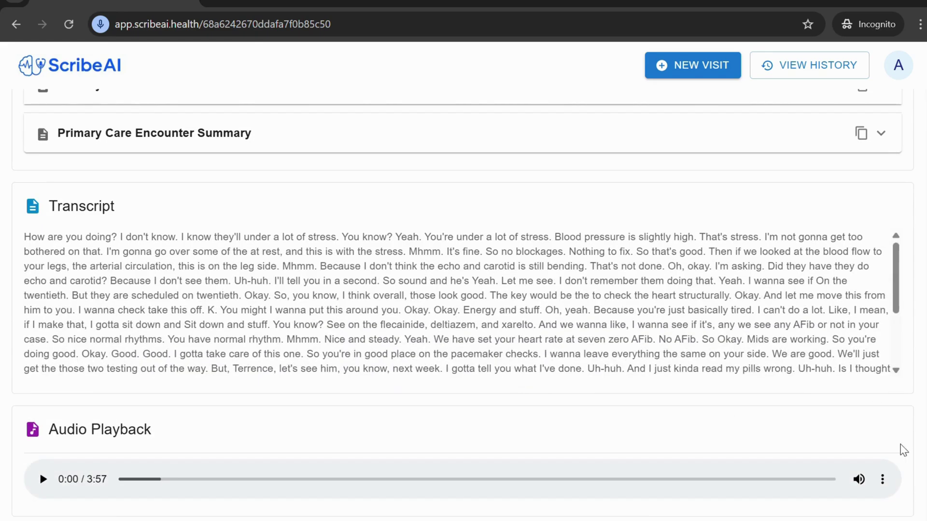
pyautogui.click(883, 482)
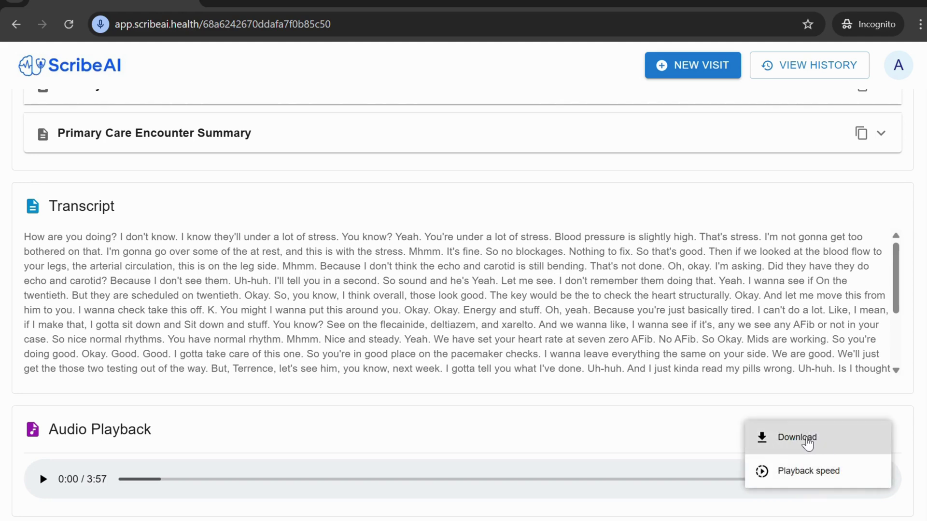
pyautogui.scroll(1, 773, 434)
pyautogui.scroll(4, 321, 292)
pyautogui.click(94, 240)
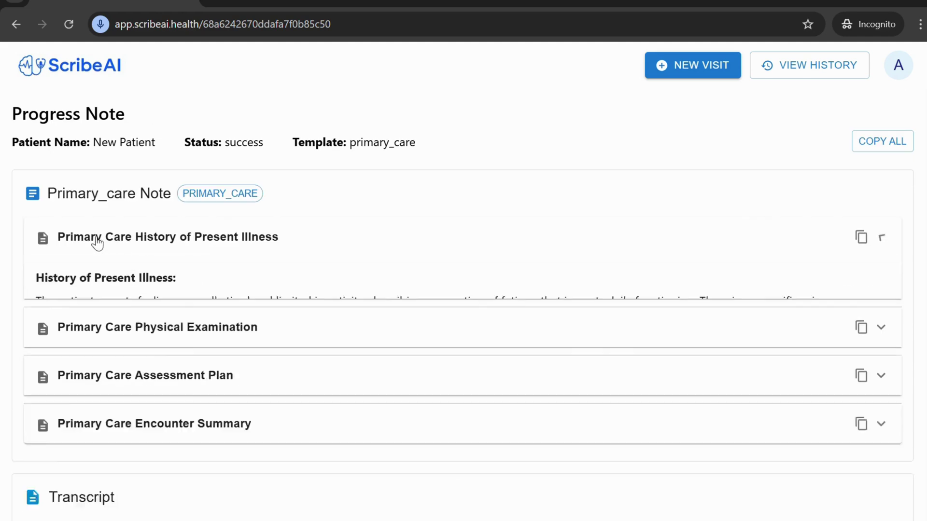
pyautogui.click(868, 235)
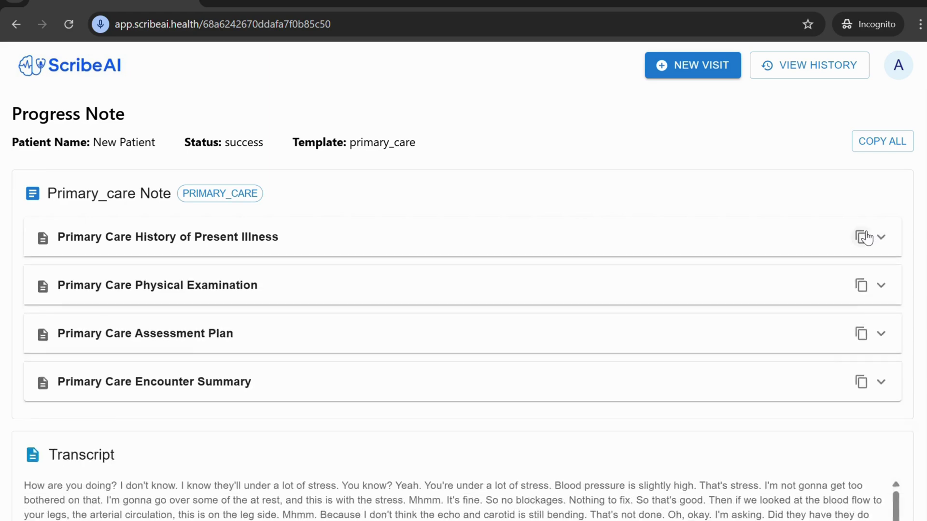
pyautogui.click(863, 237)
pyautogui.click(772, 249)
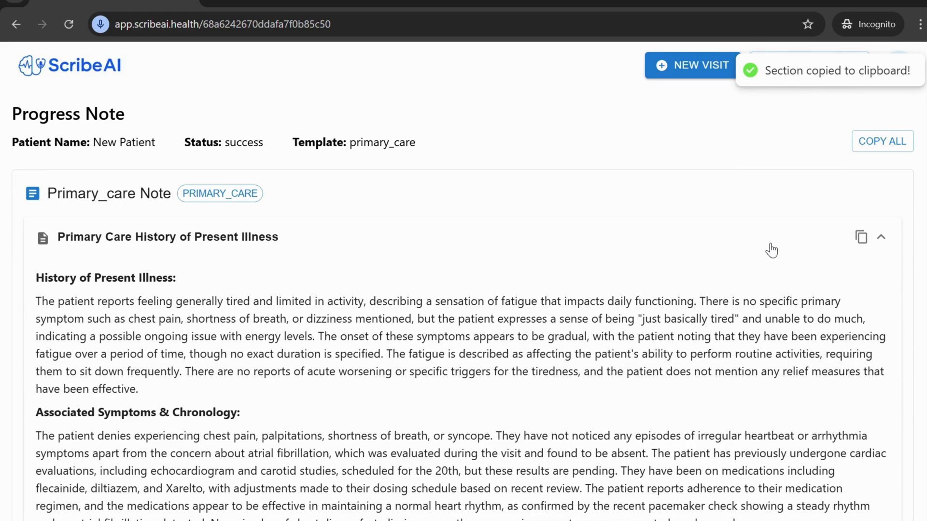
# Expand Physical Examination, Assessment Plan and Encounter Summary, then select the full transcript.
pyautogui.scroll(-8, 91, 379)
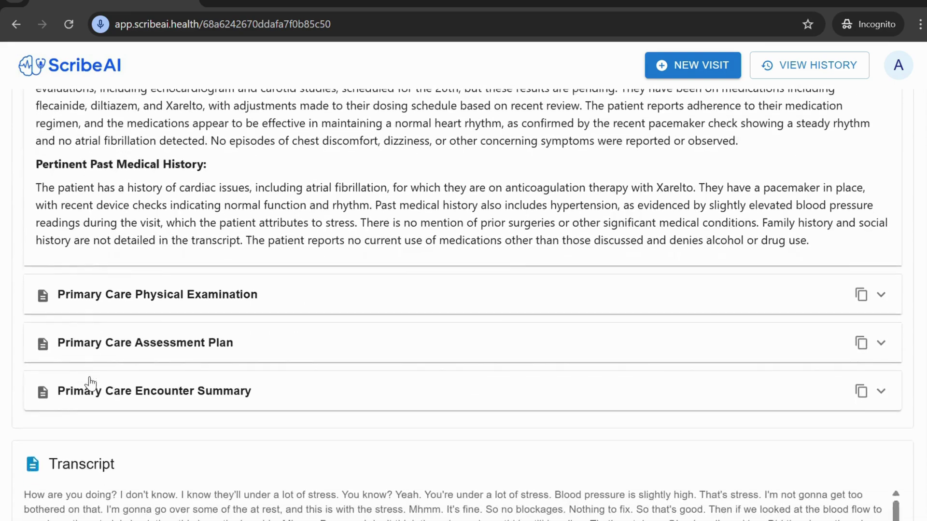
pyautogui.click(67, 311)
pyautogui.scroll(-4, 67, 315)
pyautogui.scroll(-2, 66, 315)
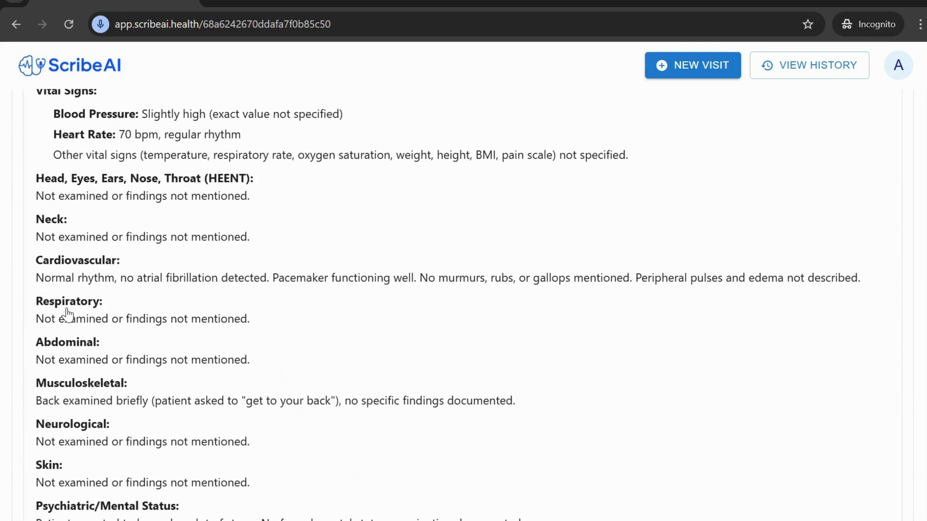
pyautogui.scroll(-5, 67, 312)
pyautogui.click(67, 305)
pyautogui.scroll(-3, 70, 222)
pyautogui.scroll(-5, 70, 222)
pyautogui.scroll(-6, 70, 223)
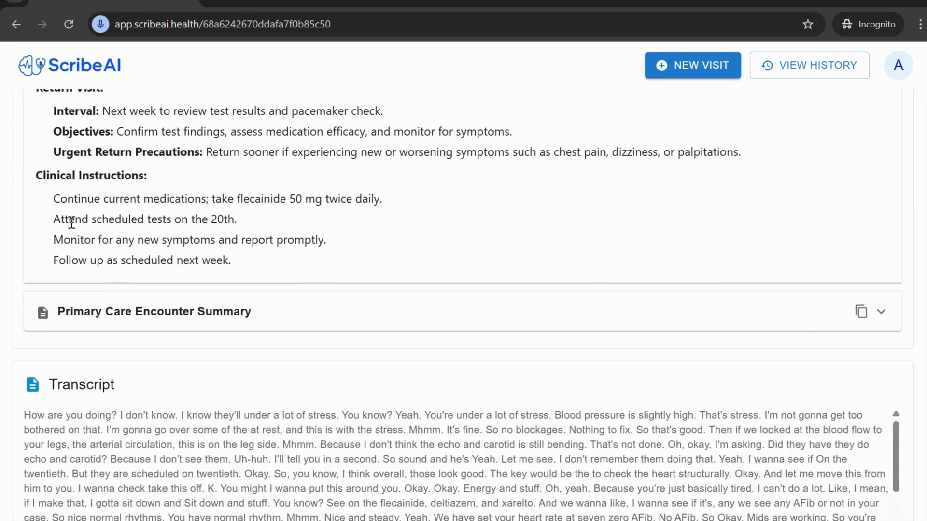
pyautogui.scroll(-3, 77, 193)
pyautogui.click(82, 158)
pyautogui.scroll(-10, 78, 145)
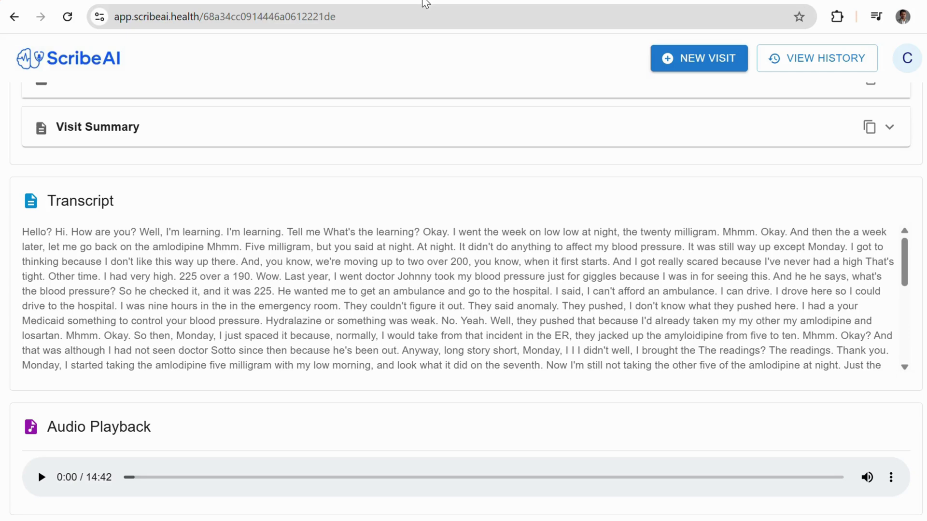
pyautogui.moveTo(10, 237); pyautogui.dragTo(656, 363)
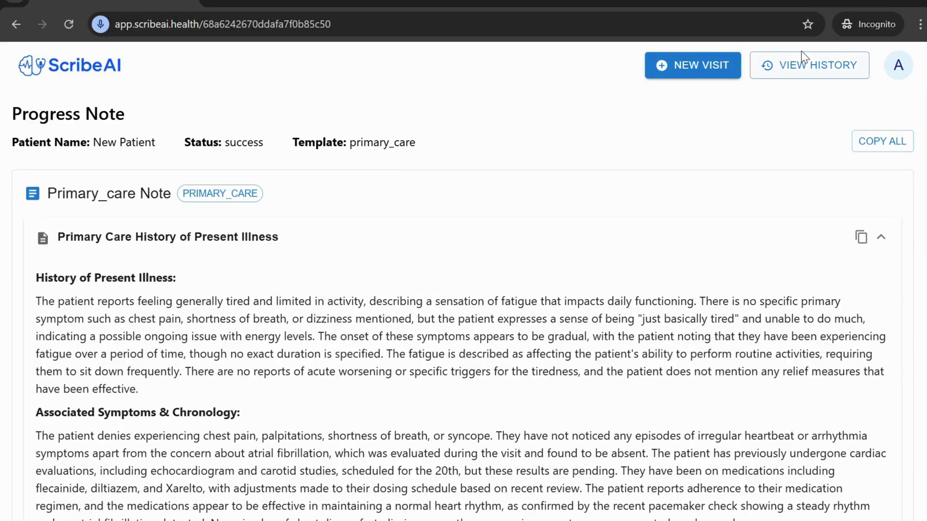
# Browse the past visit history, then open the account avatar menu.
pyautogui.click(804, 66)
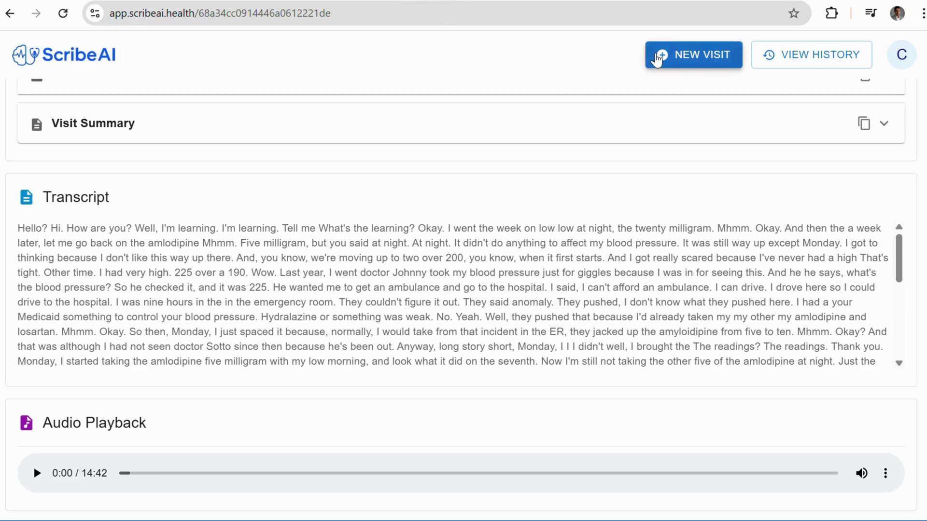
pyautogui.click(901, 55)
# Open EHR Integrations from the account menu to list systems like Epic, Cerner and Tebra.
pyautogui.click(816, 154)
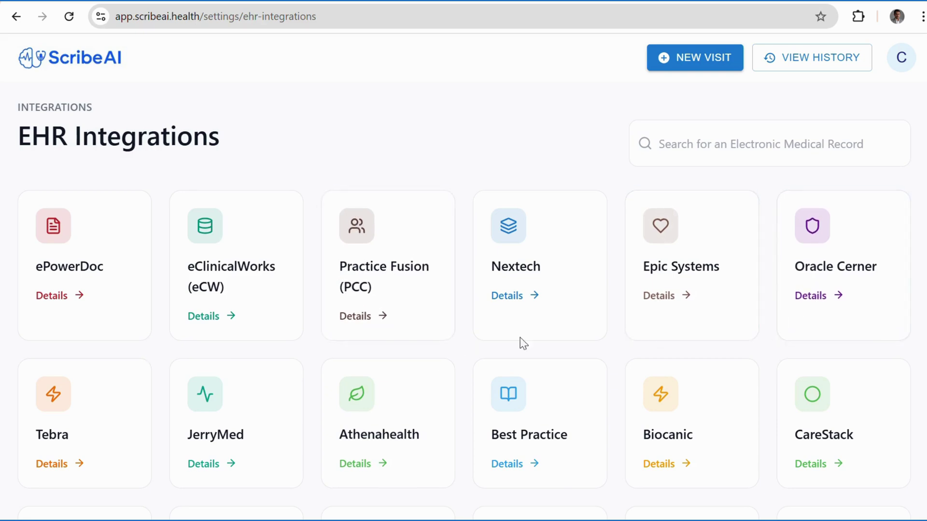
pyautogui.click(504, 274)
pyautogui.click(390, 292)
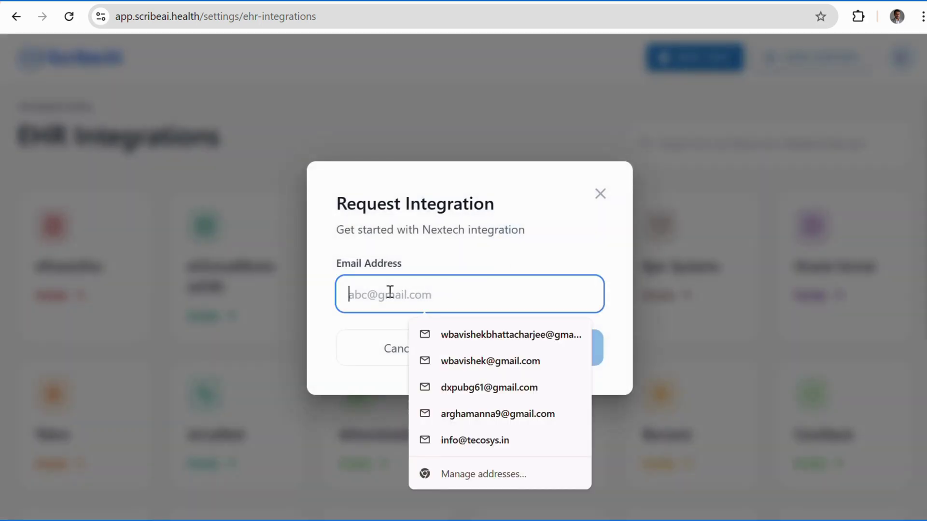
pyautogui.write('abc@test.co')
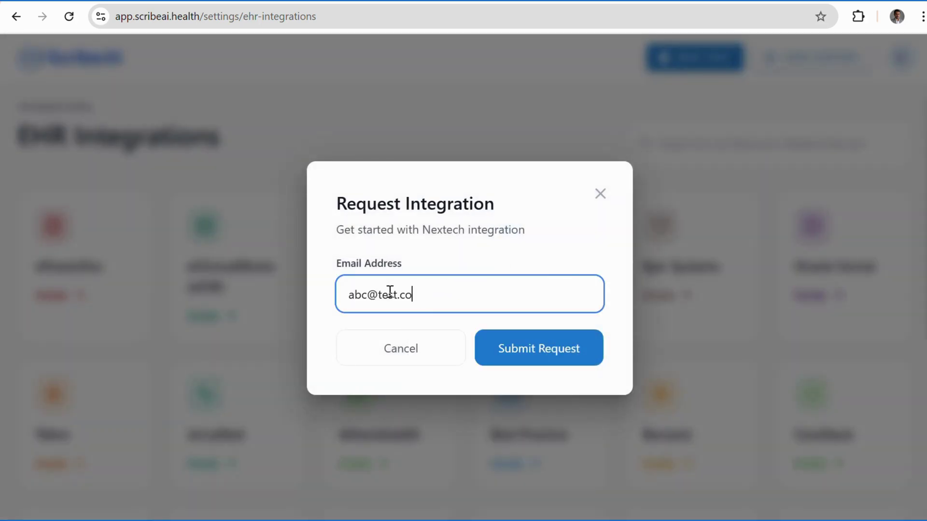
pyautogui.write('m')
pyautogui.click(505, 348)
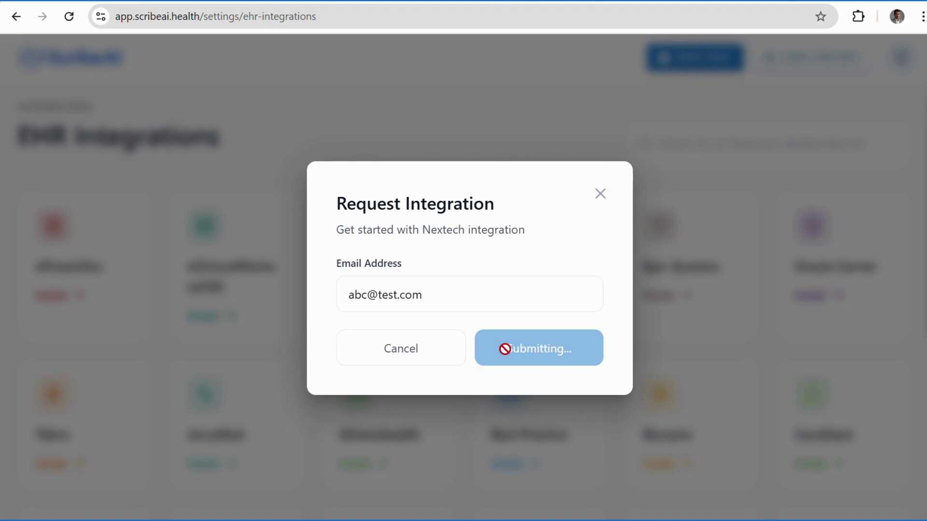